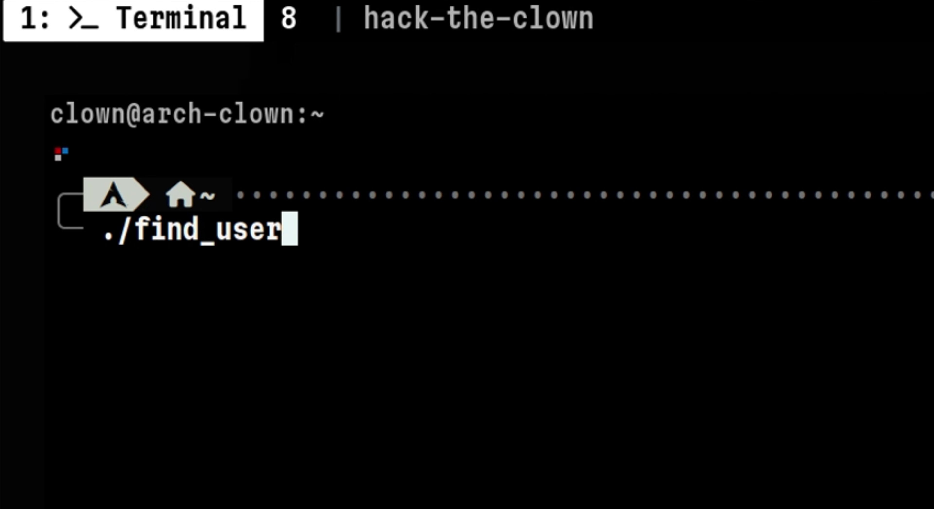
Run ./find_user to check sites for the sample username, then scroll through the Sherlock GitHub page
key(Return)
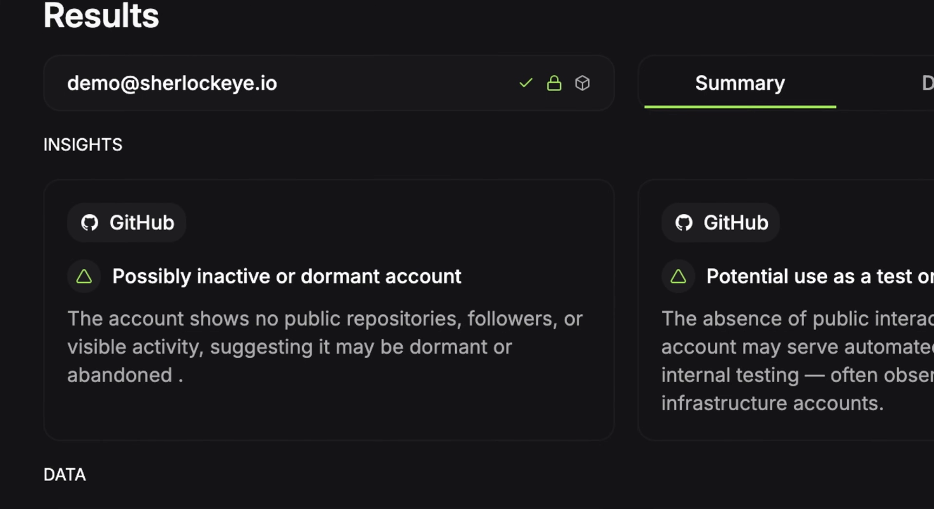
scroll(467, 254, down, 5)
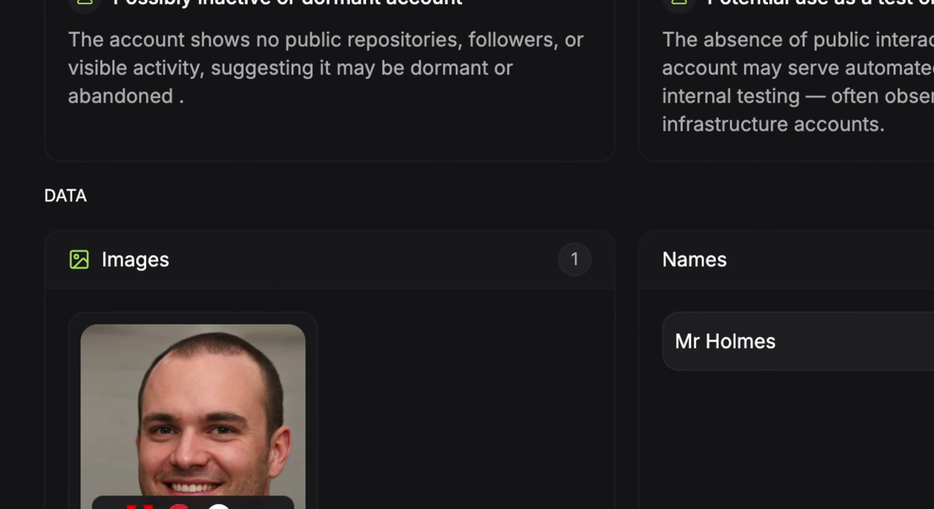
scroll(212, 348, down, 3)
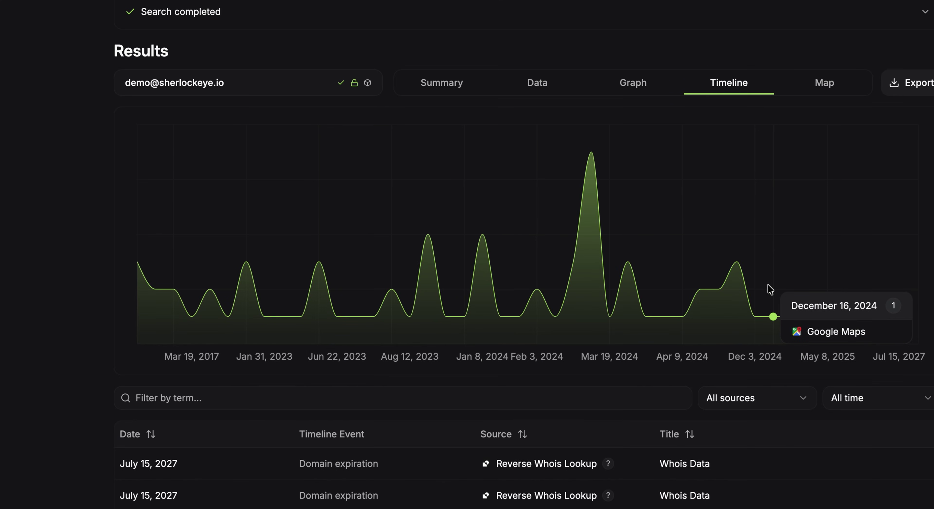
scroll(770, 289, down, 3)
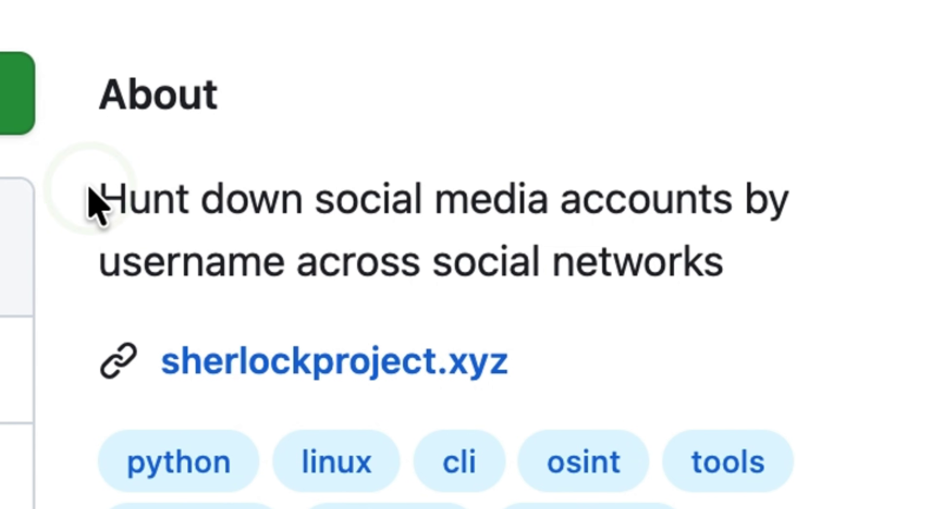
Highlight the repository's About description and enter 'sherlock mrholmes' at the Terminal prompt
drag(92, 202, 811, 297)
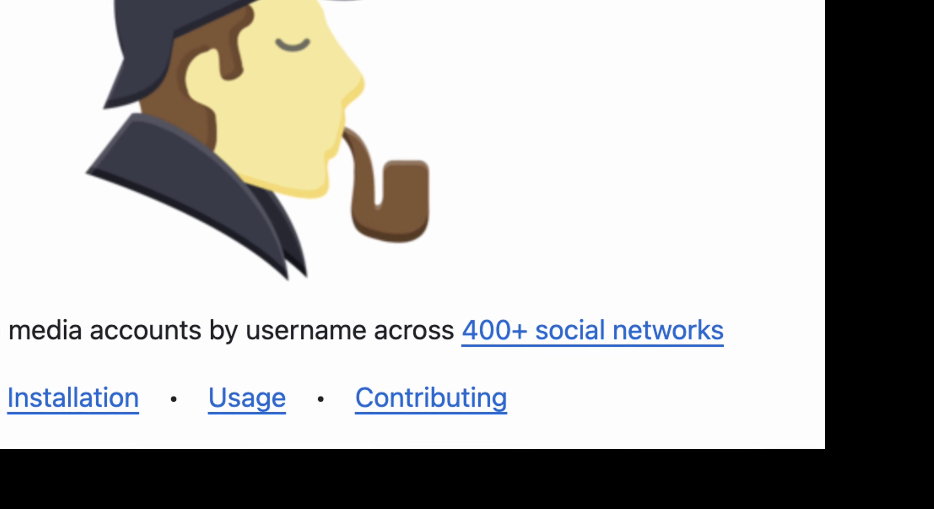
text(sherlock m)
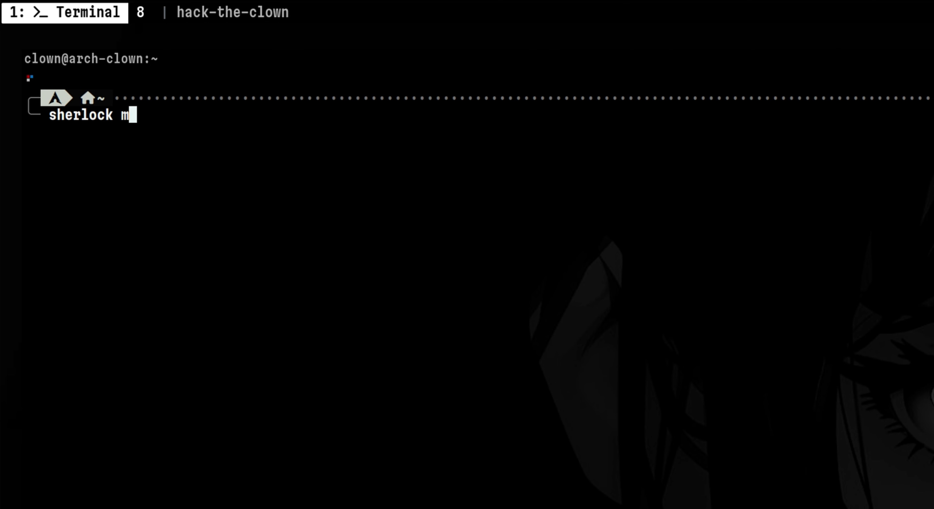
text(rholmes)
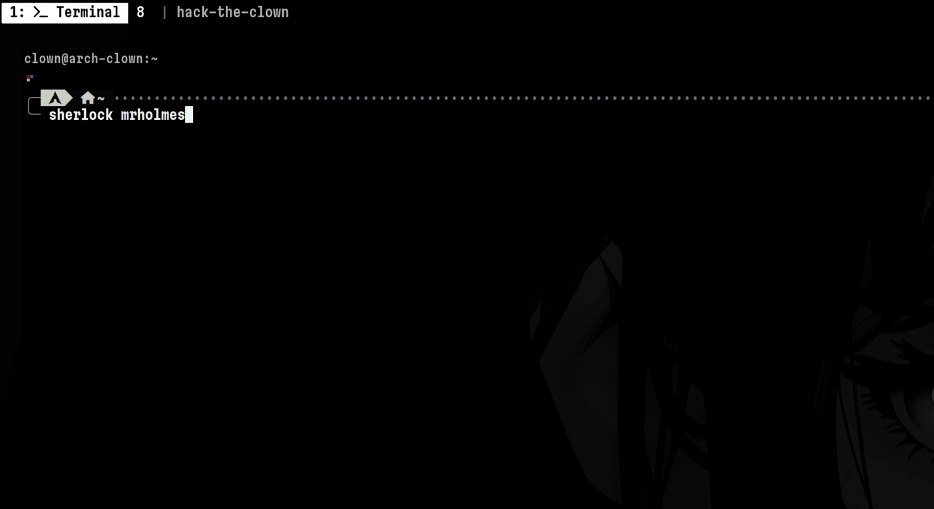
Run 'sherlock mrholmes' to list found profiles such as GitHub, HackerOne, LeetCode and Keybase
key(Return)
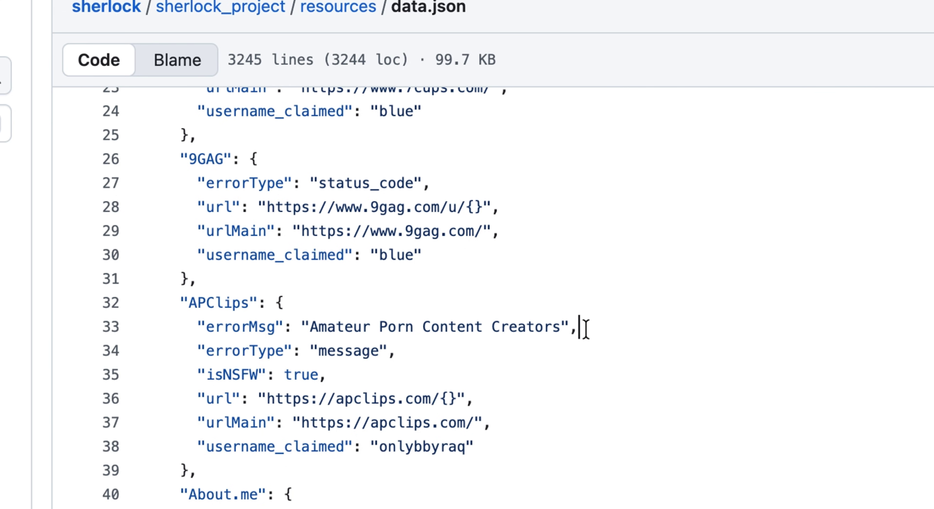
Select the APClips error message line and the {} placeholder in its url, then scroll through data.json
drag(585, 328, 181, 328)
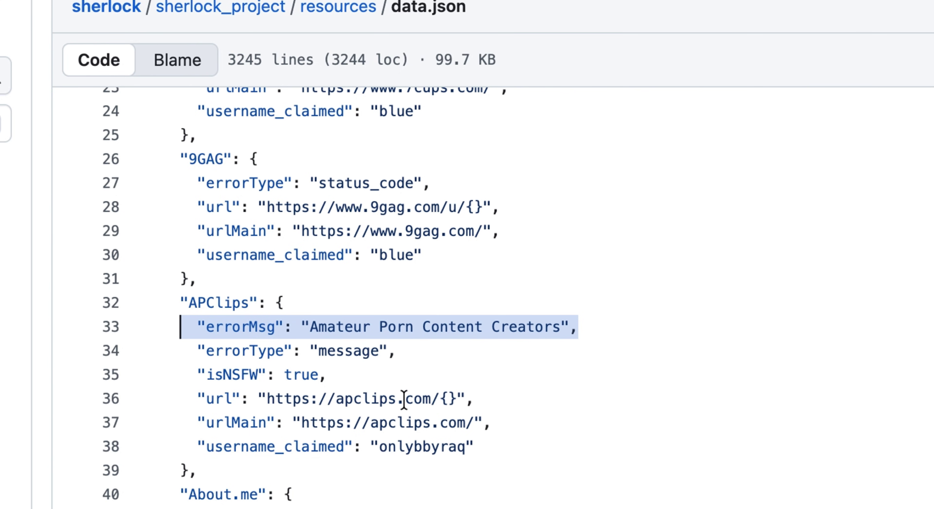
double_click(453, 397)
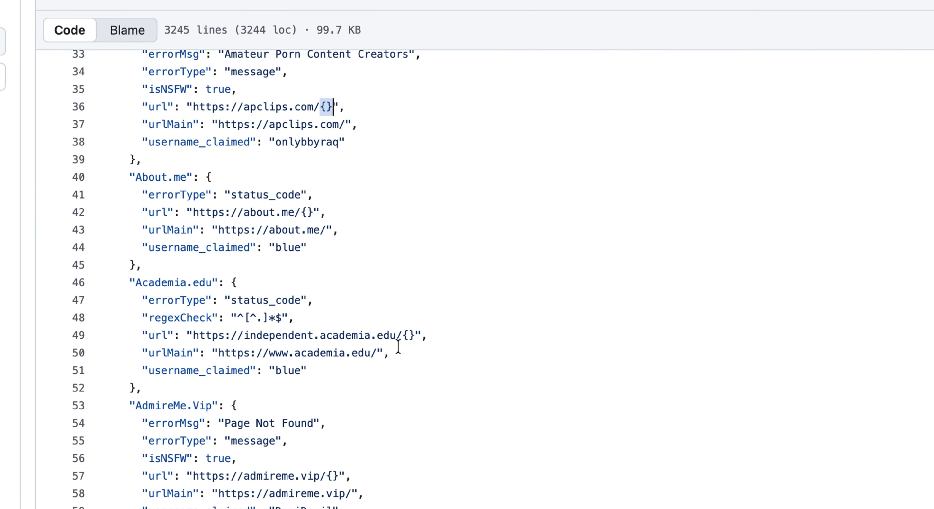
scroll(398, 346, down, 20)
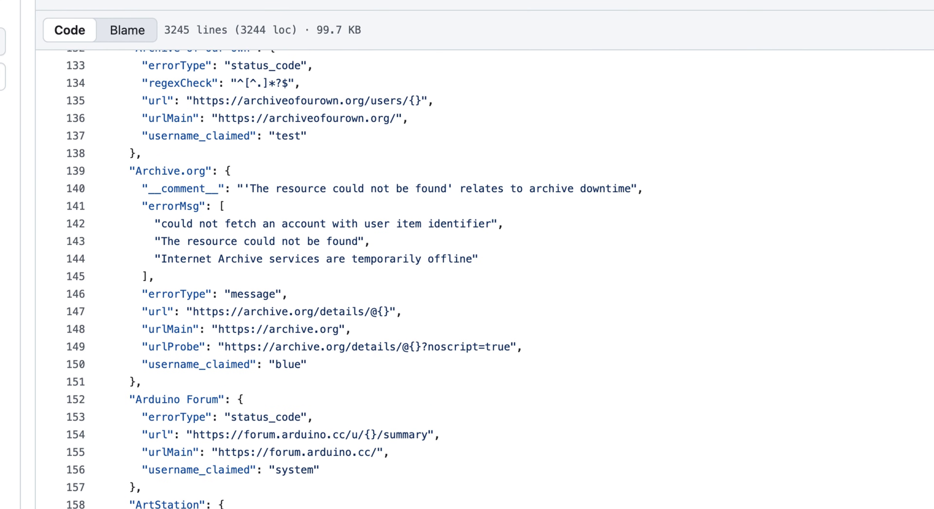
scroll(717, 398, down, 20)
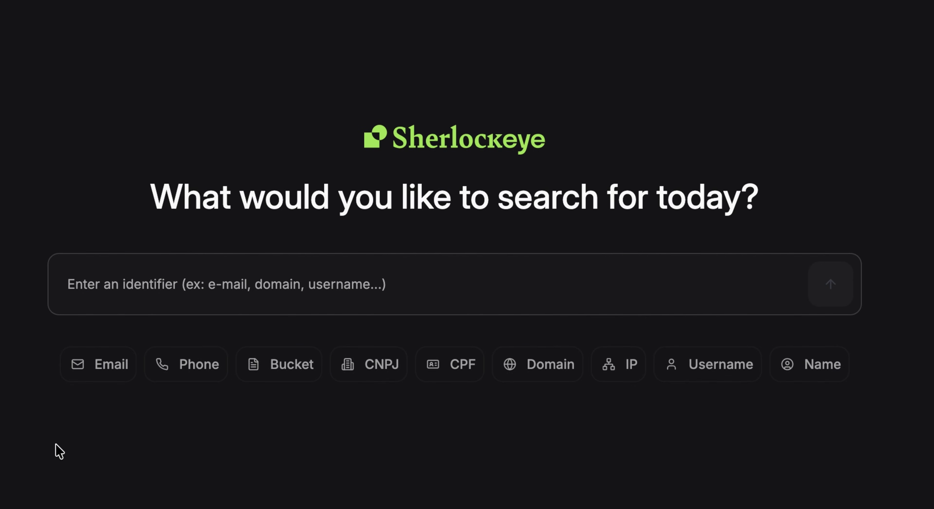
Search Sherlockeye for the sample username with the Username identifier type
click(429, 274)
text(hacktheclown)
click(407, 97)
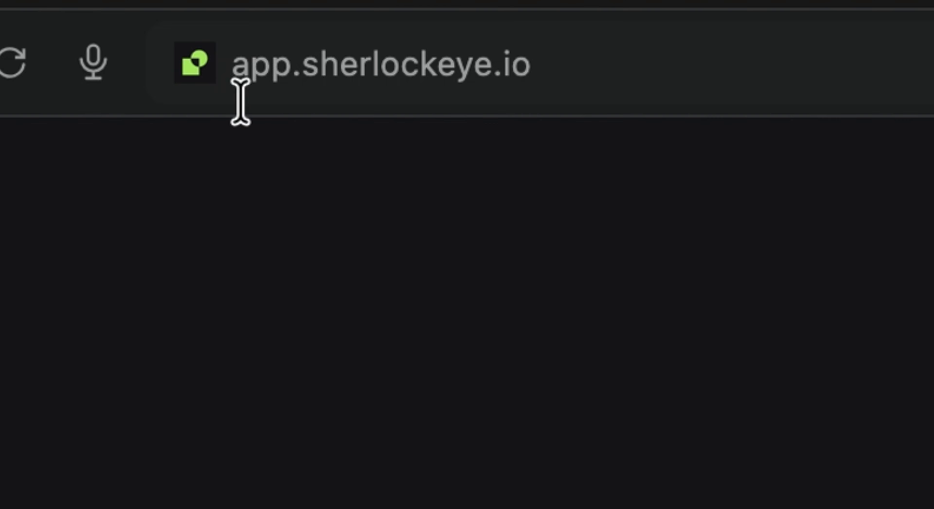
click(522, 62)
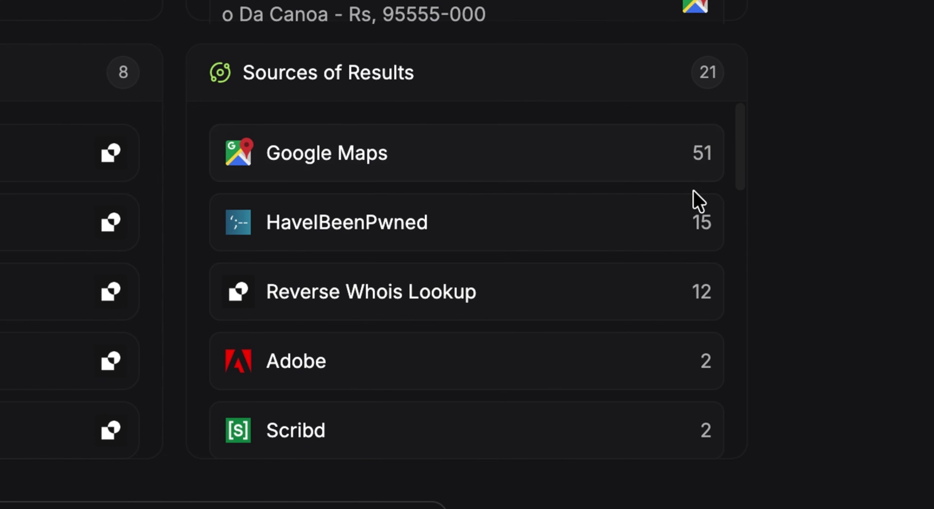
scroll(692, 202, down, 2)
scroll(620, 222, up, 2)
drag(739, 127, 719, 458)
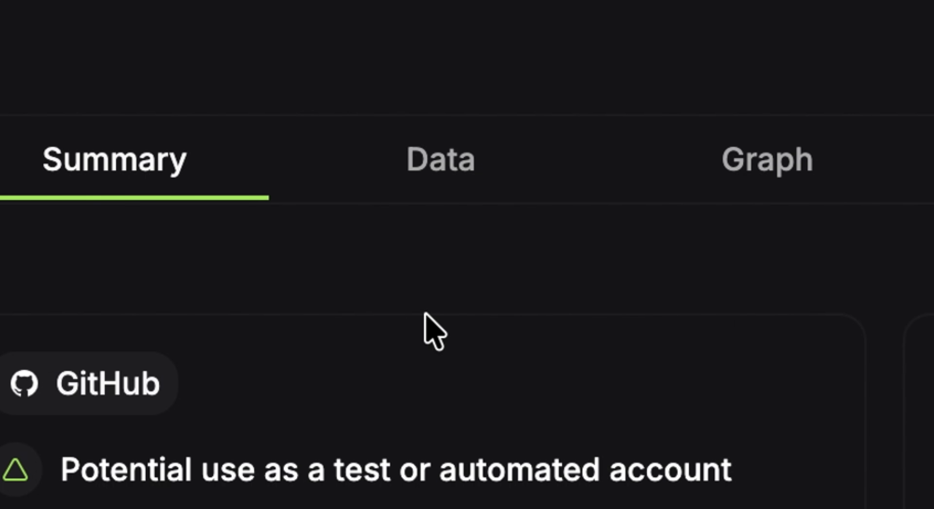
Show the Data table and filter its entries by the term 'face' for Facebook
click(456, 202)
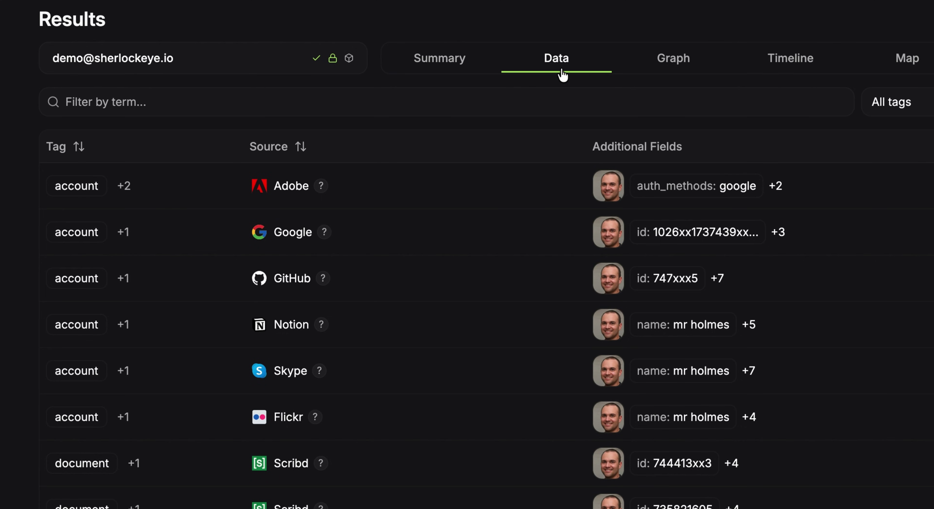
click(553, 95)
text(gi)
key(BackSpace)
key(BackSpace)
text(goog)
key(ctrl+a)
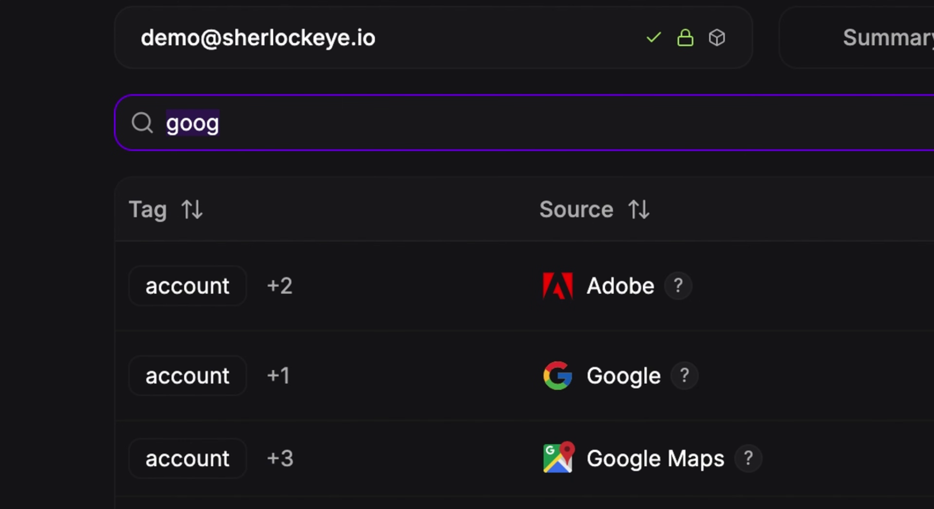
text(face)
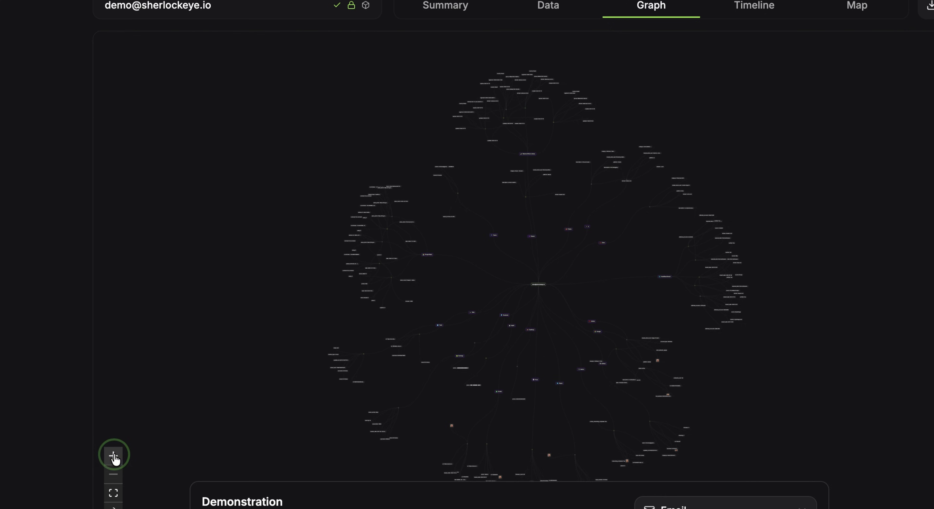
Zoom the results graph in three times and pan it around the central email node
click(114, 455)
click(114, 456)
click(113, 456)
drag(178, 438, 529, 184)
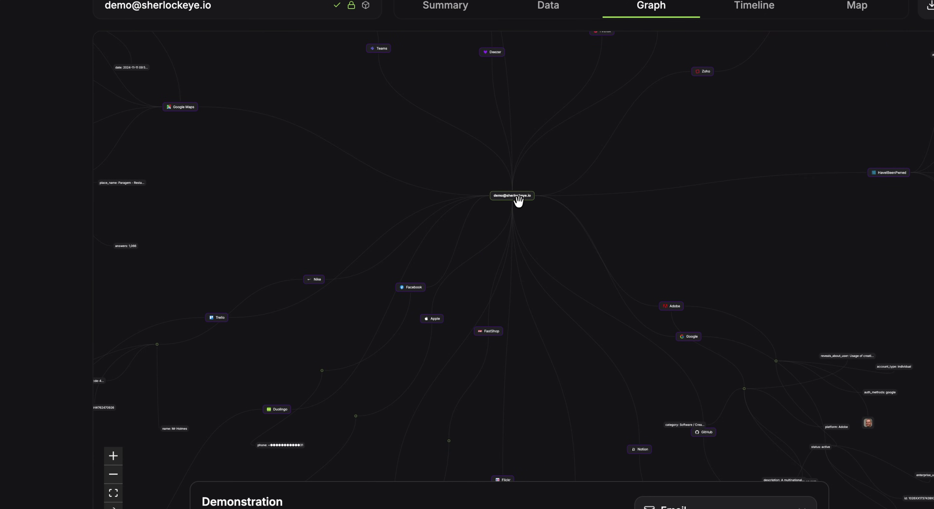
scroll(517, 202, up, 5)
scroll(529, 236, up, 2)
drag(526, 212, 865, 248)
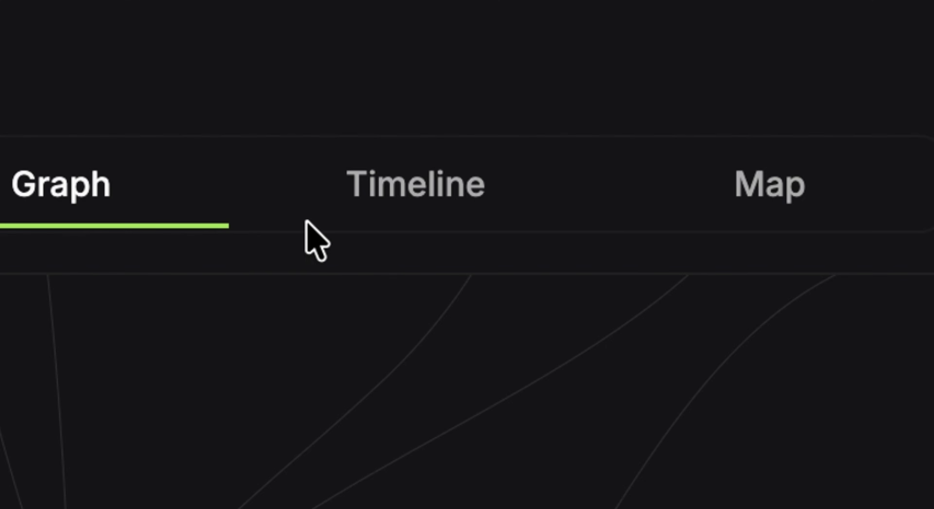
Show the Timeline and sort its events by date, oldest first
click(377, 171)
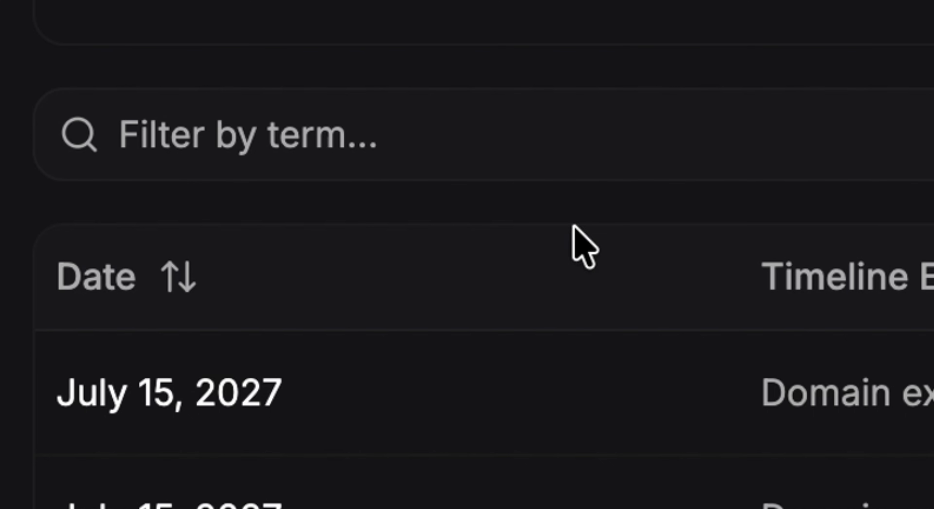
click(89, 363)
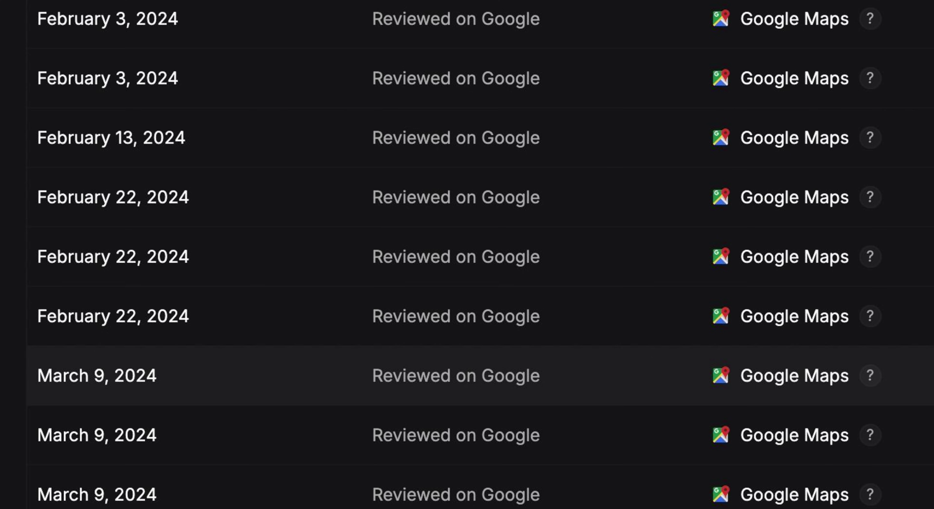
Show the Map and zoom and pan to the Porto Alegre marker cluster in Rio Grande do Sul
click(375, 163)
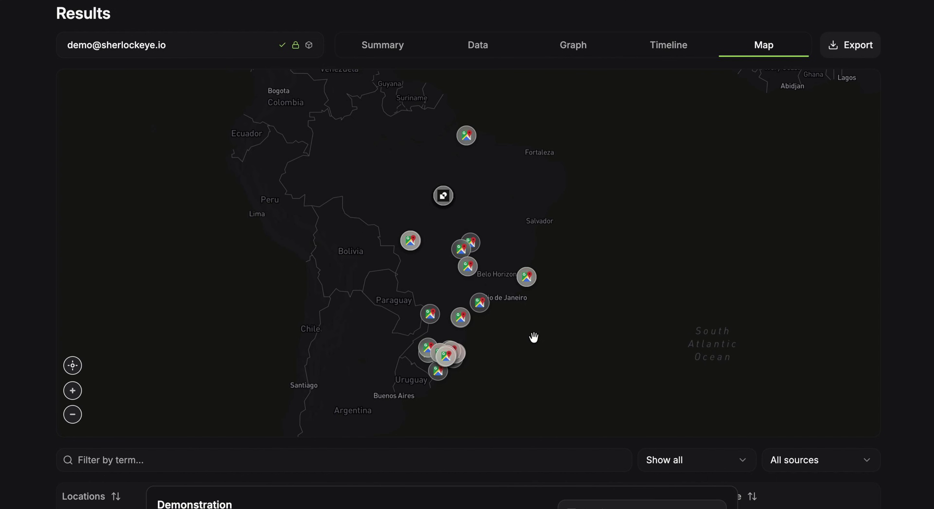
click(544, 229)
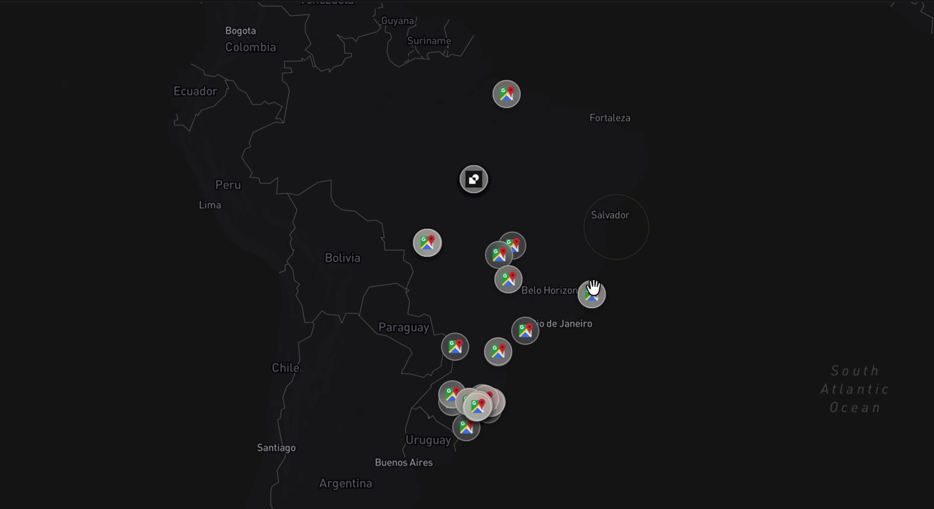
scroll(595, 312, up, 5)
drag(596, 327, 396, 193)
drag(436, 302, 492, 252)
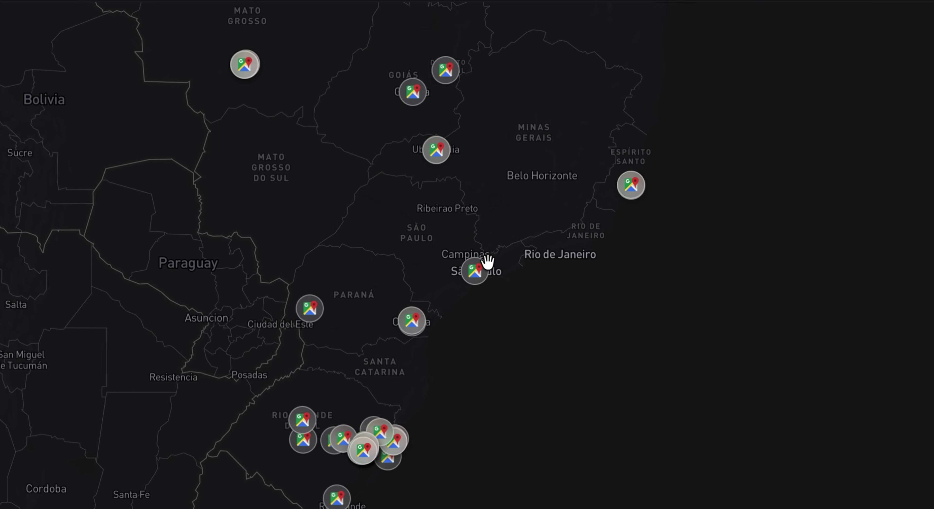
scroll(486, 263, up, 3)
drag(558, 304, 679, 163)
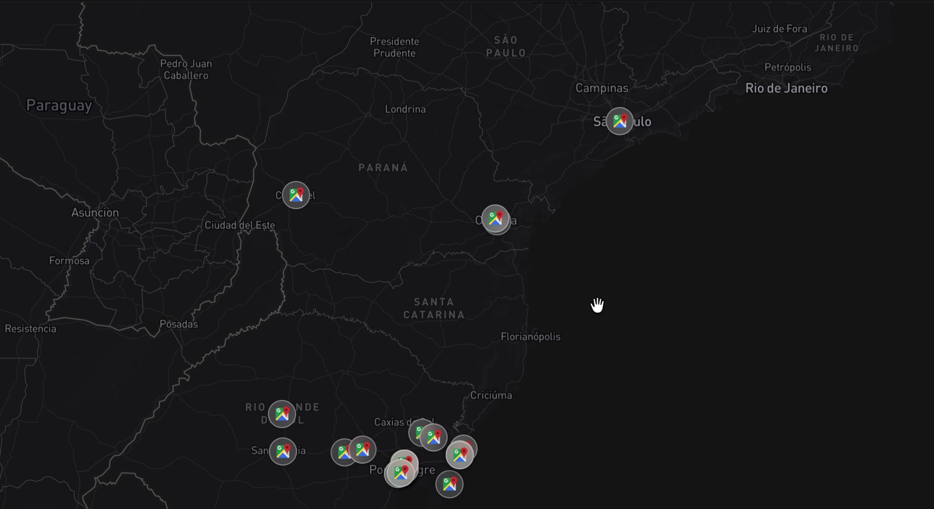
drag(529, 384, 574, 211)
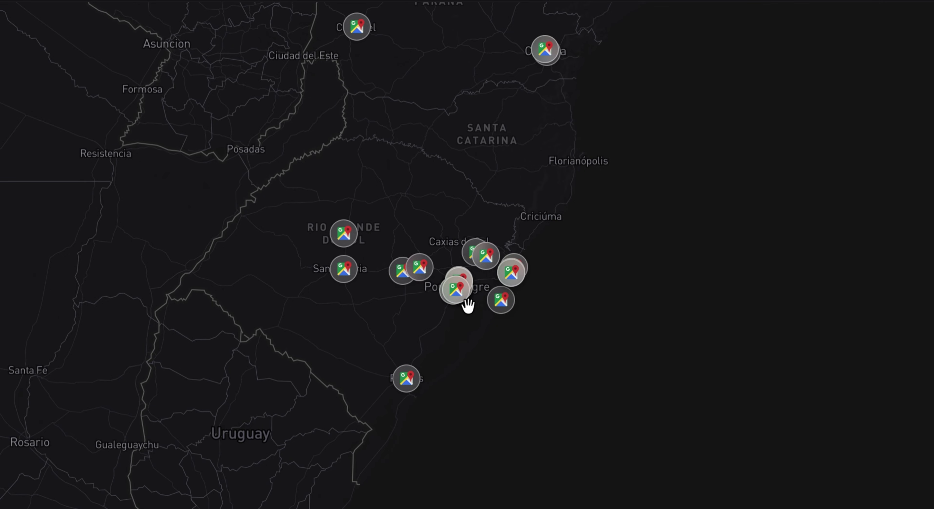
drag(465, 299, 444, 328)
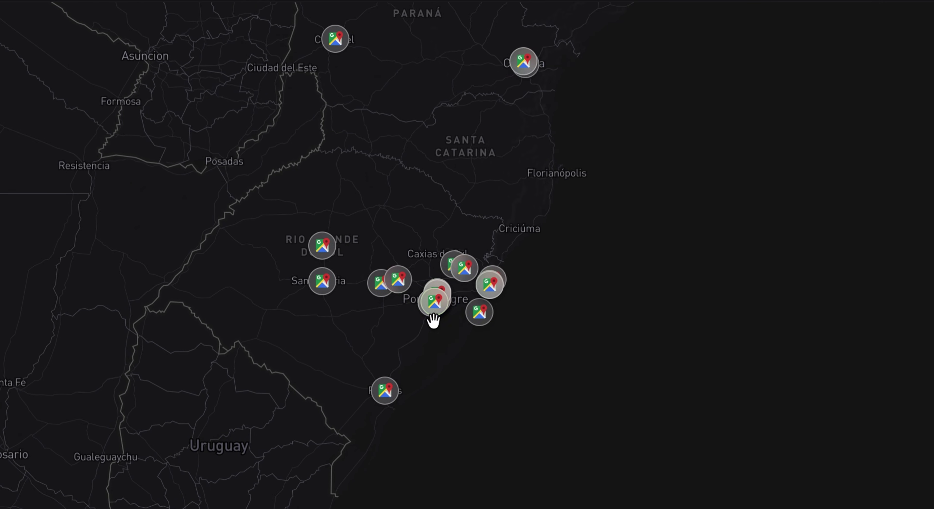